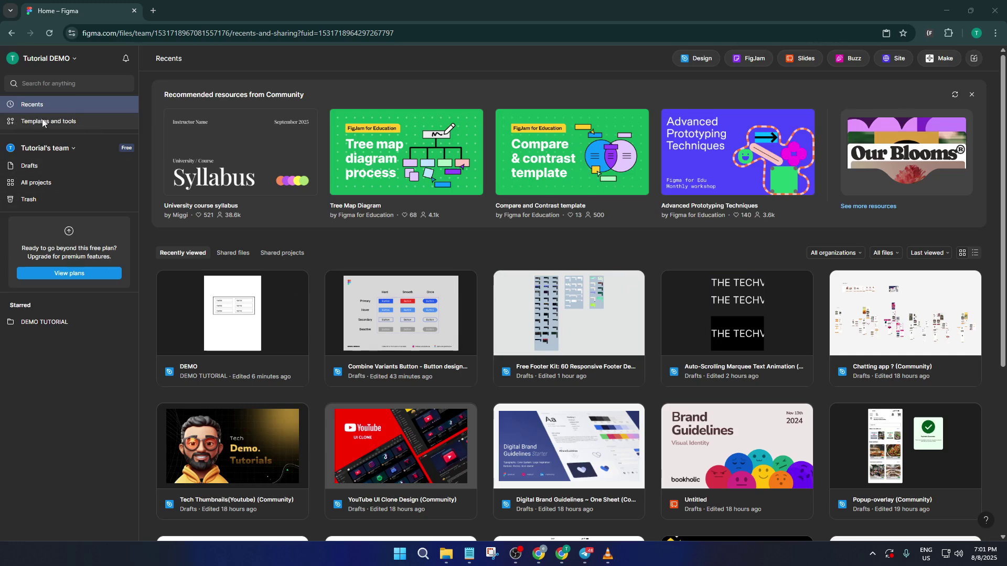
Search Figma Community templates and tools for 'dashboard UI'
click(49, 121)
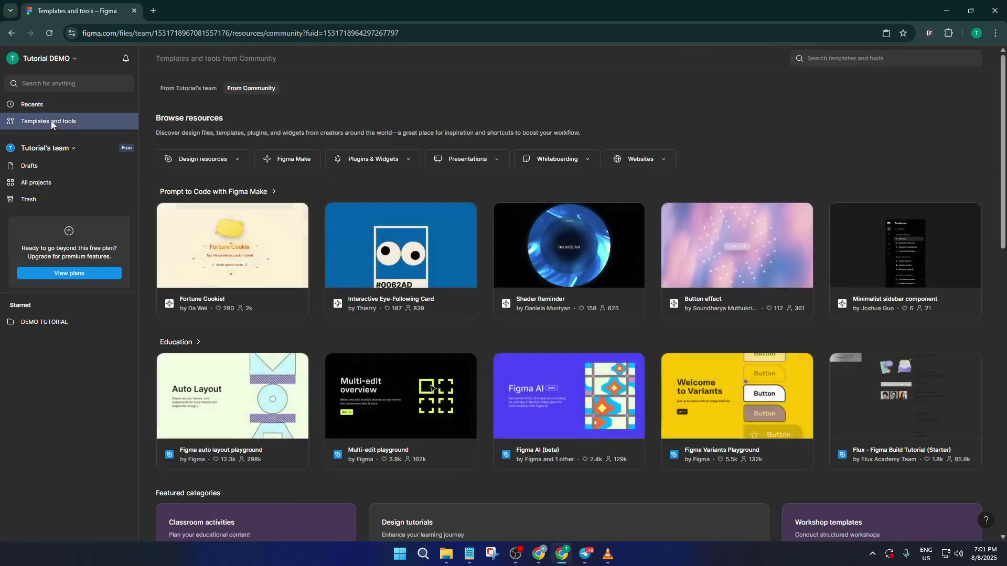
click(890, 59)
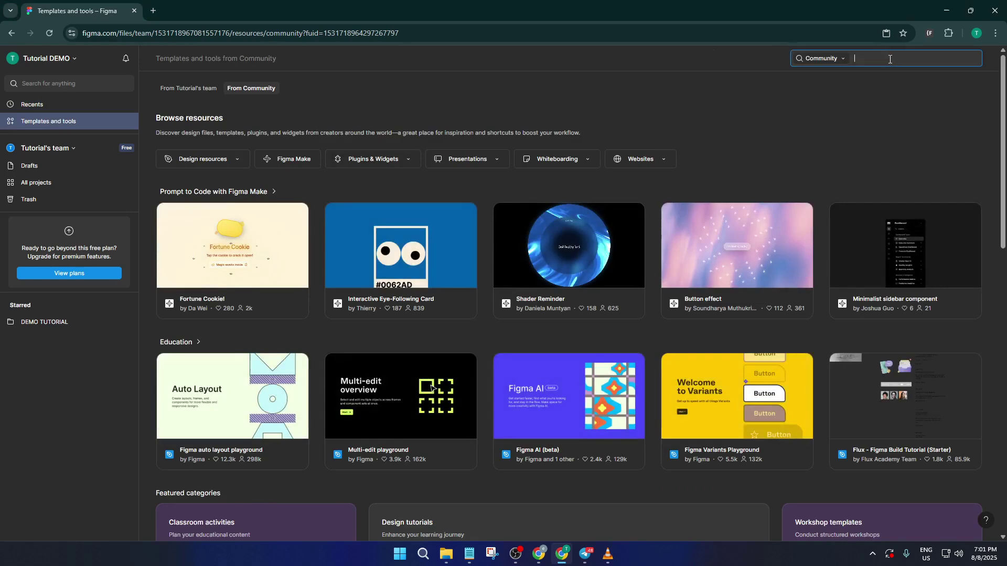
text(dashboard UI)
key(Return)
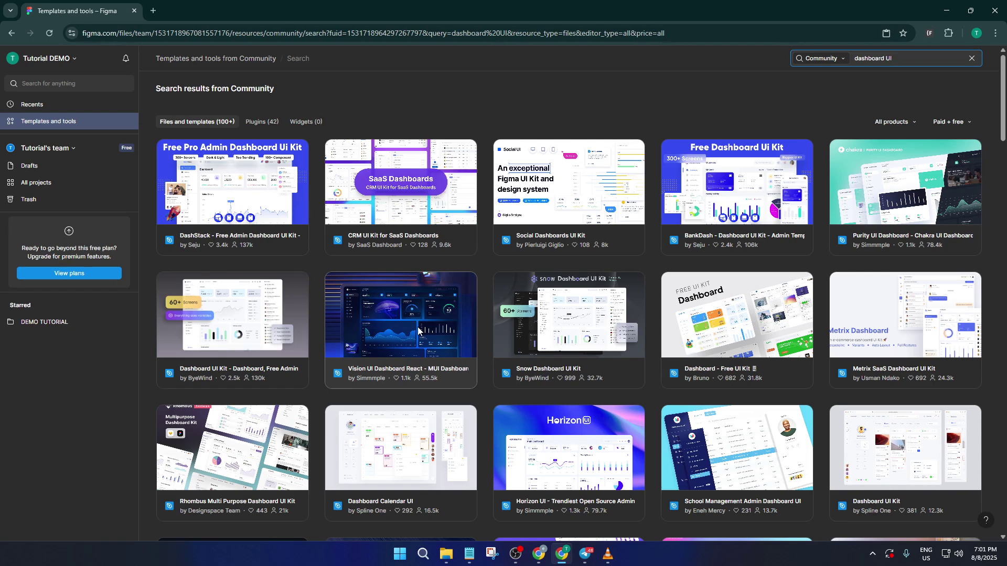
Open the Vision UI Dashboard React template as an editable Figma draft
click(418, 331)
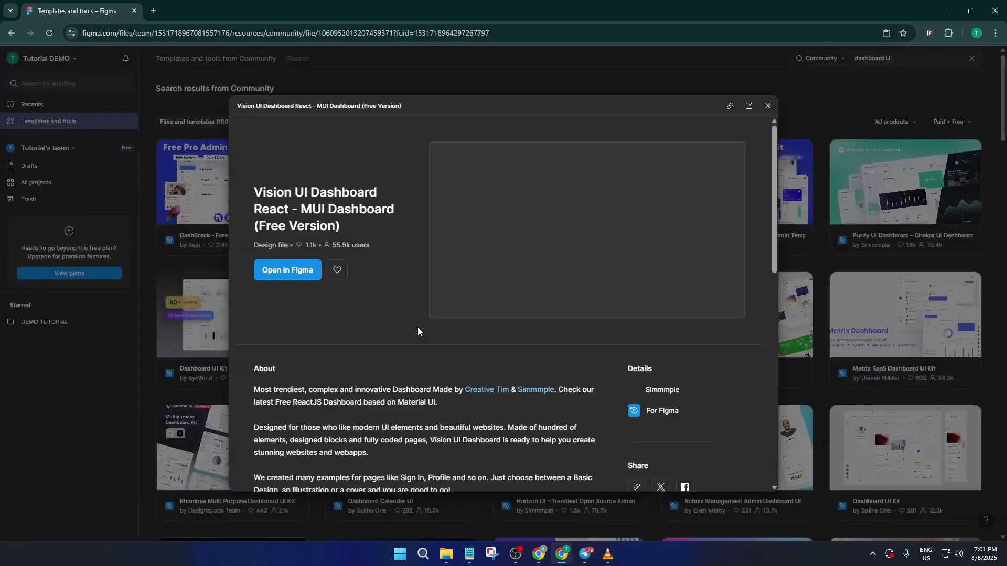
click(295, 275)
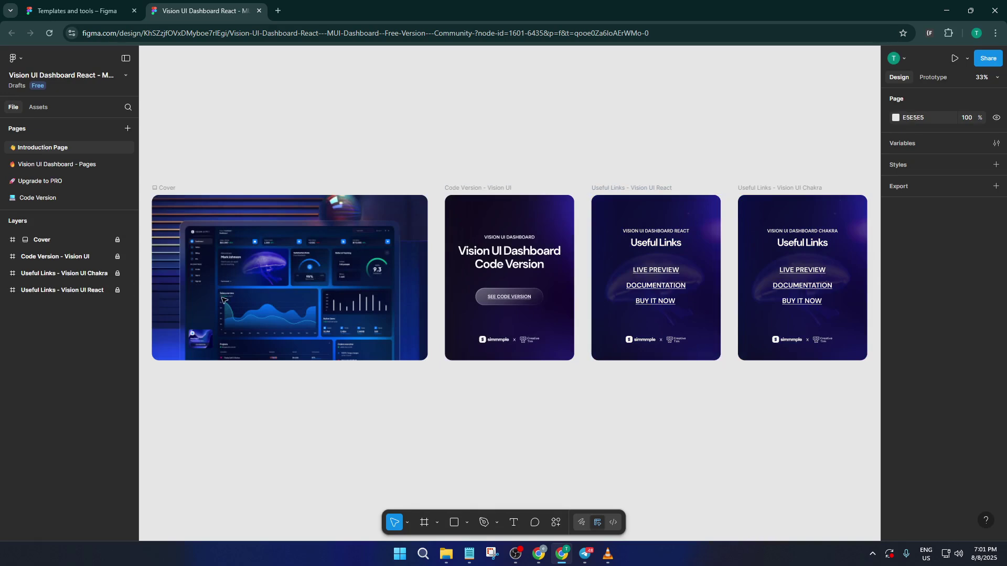
Go to the 'Vision UI Dashboard - Pages' page and frame the Dashboard Screen design
scroll(425, 336, down, 1)
scroll(423, 334, up, 1)
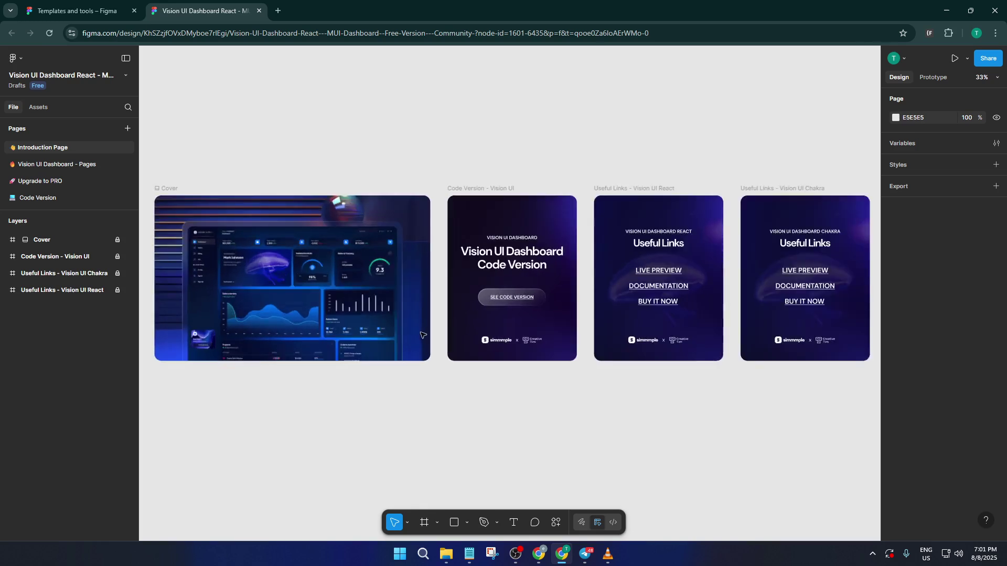
scroll(422, 335, down, 2)
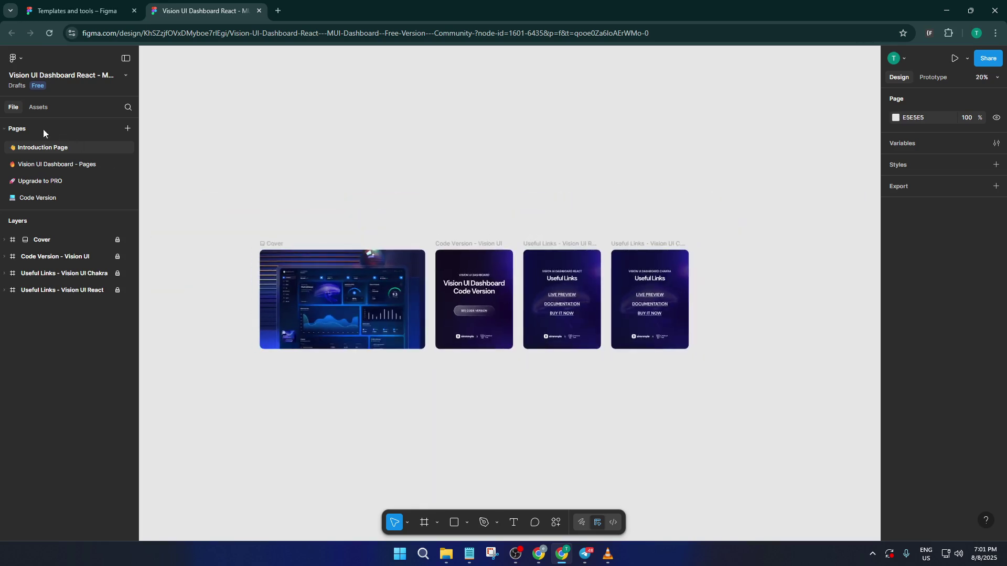
click(23, 164)
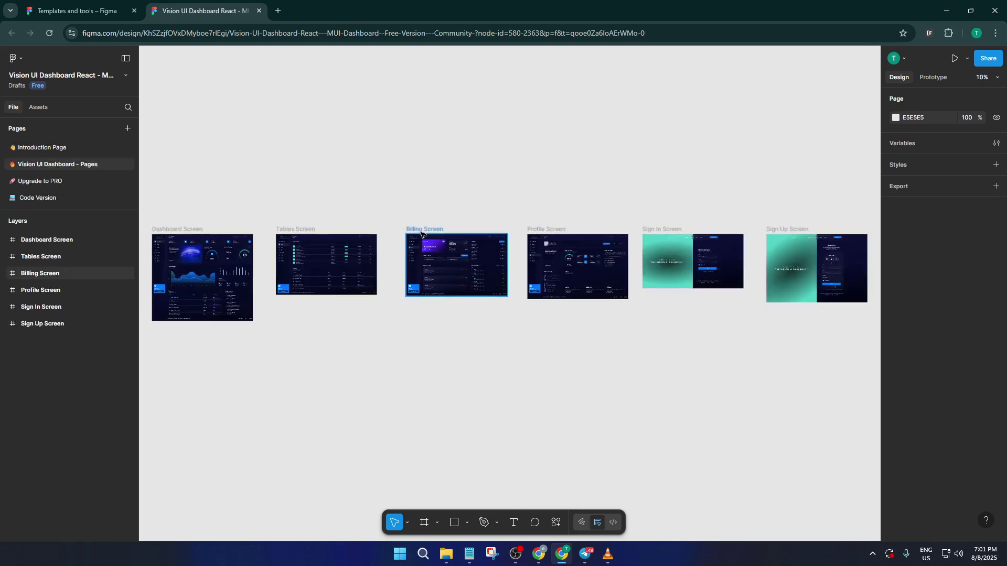
scroll(194, 274, up, 3)
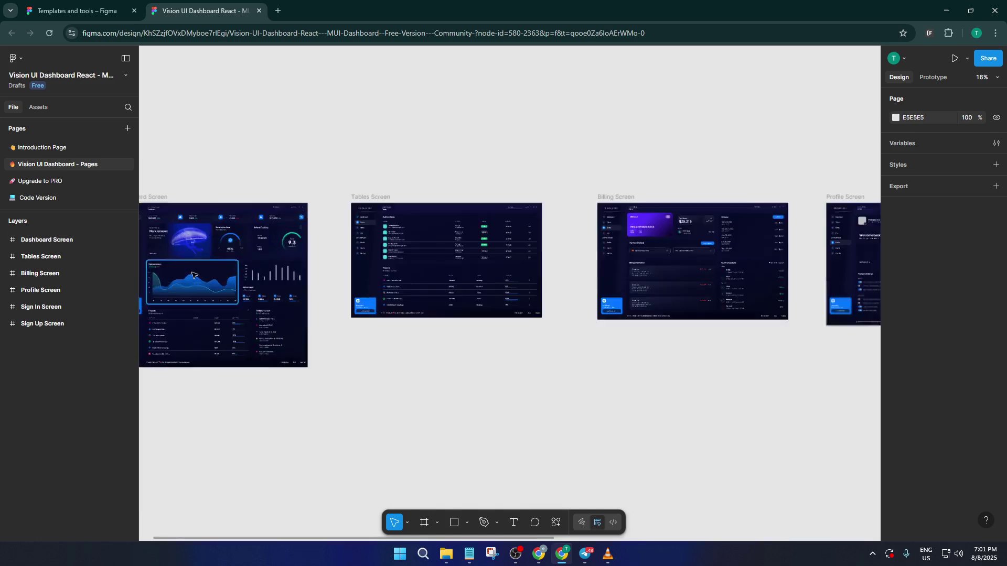
scroll(194, 274, up, 8)
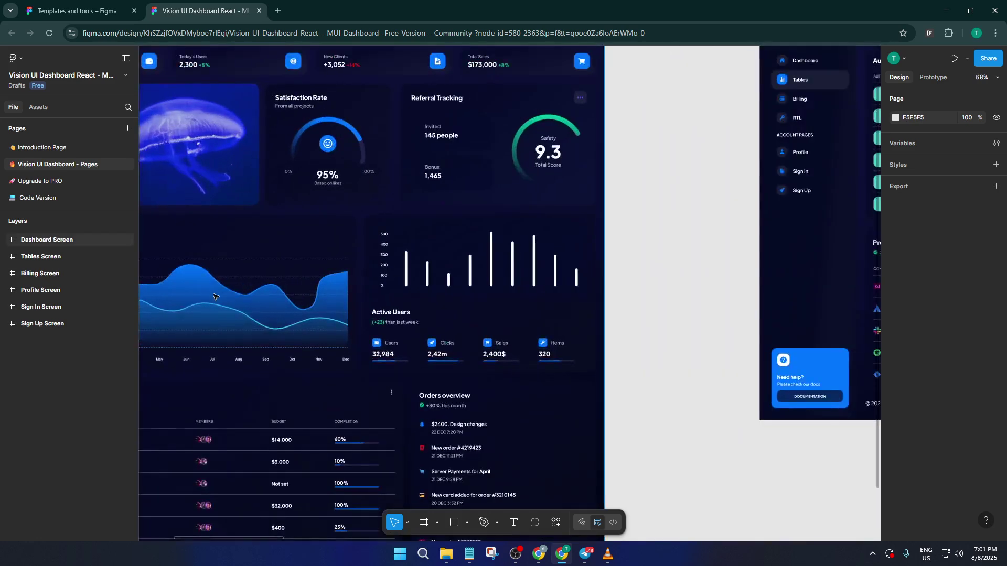
drag(633, 324, 729, 317)
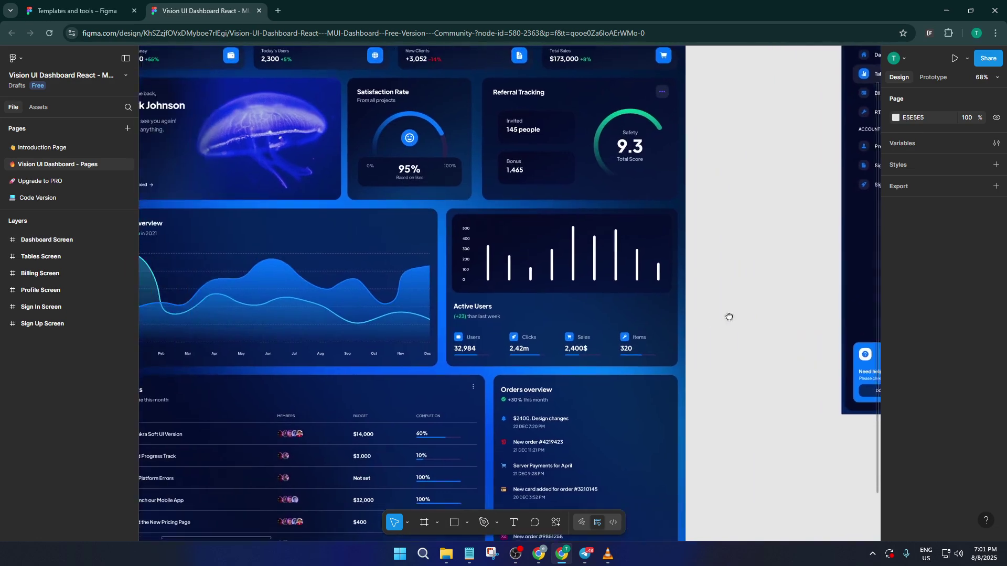
scroll(734, 314, down, 2)
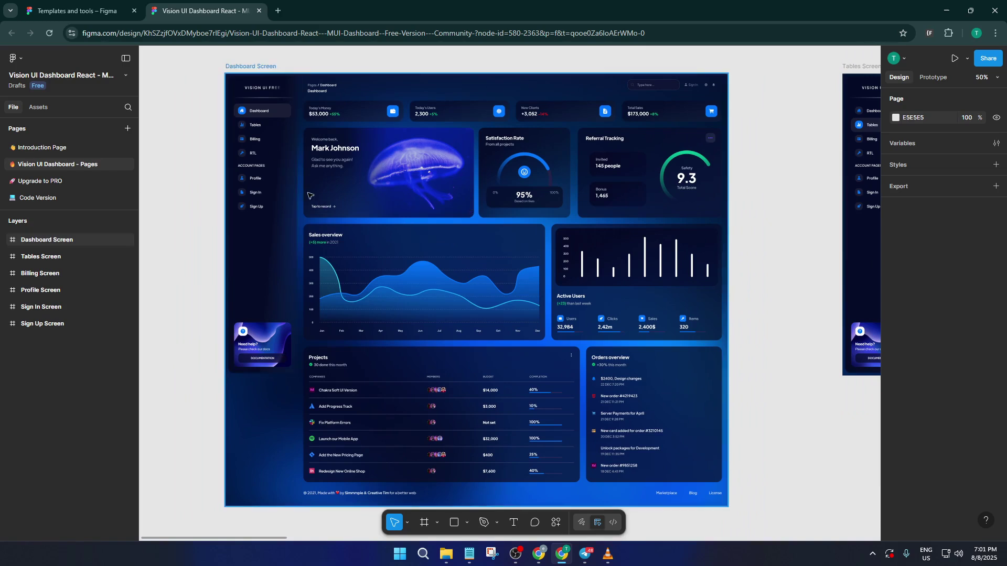
click(278, 421)
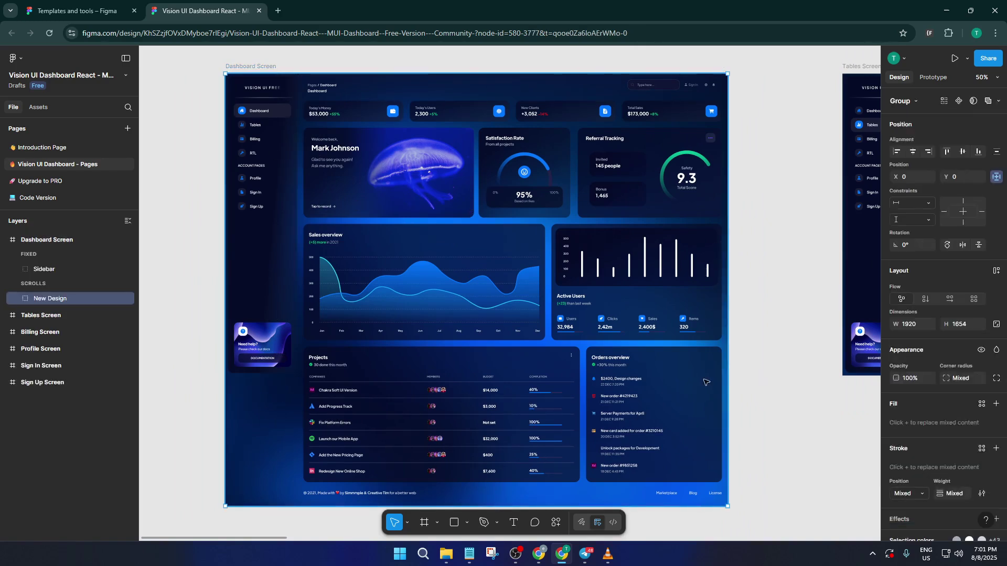
scroll(706, 382, down, 1)
scroll(917, 356, down, 3)
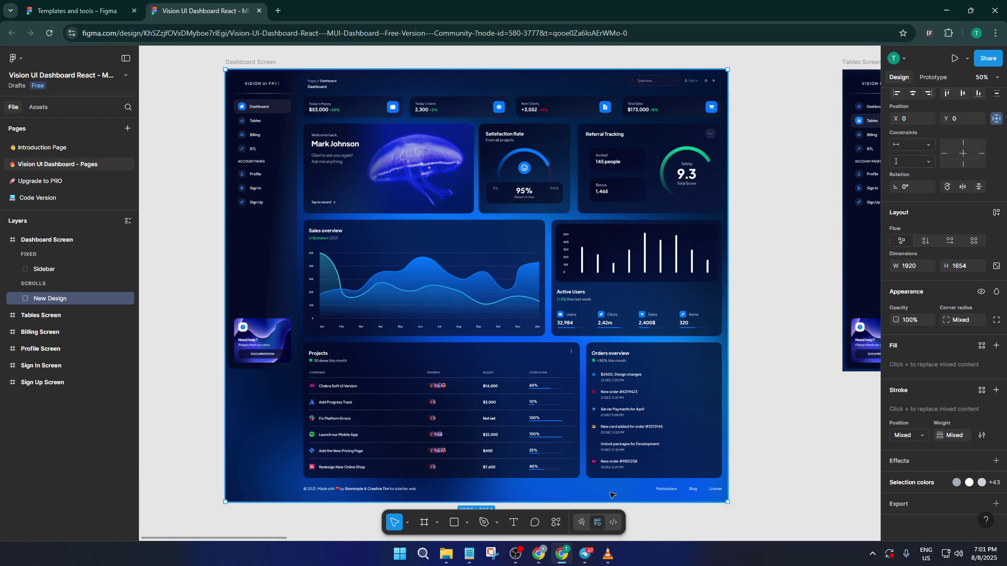
click(958, 483)
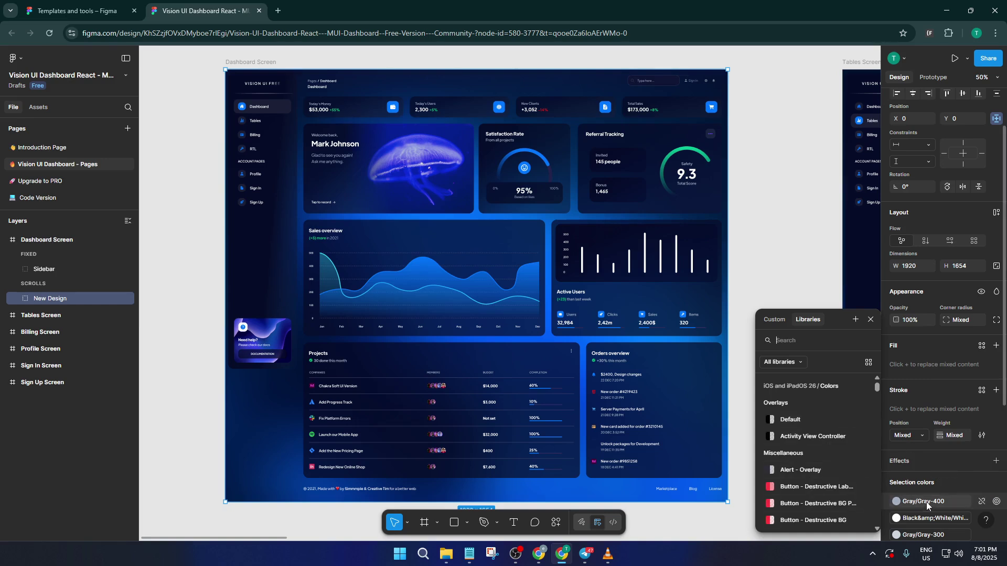
scroll(915, 521, down, 2)
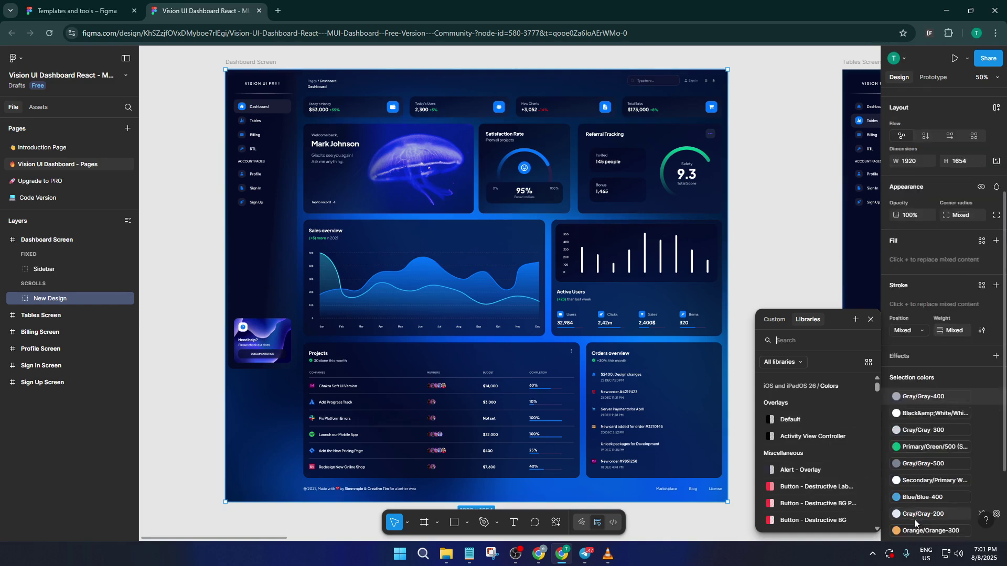
click(901, 463)
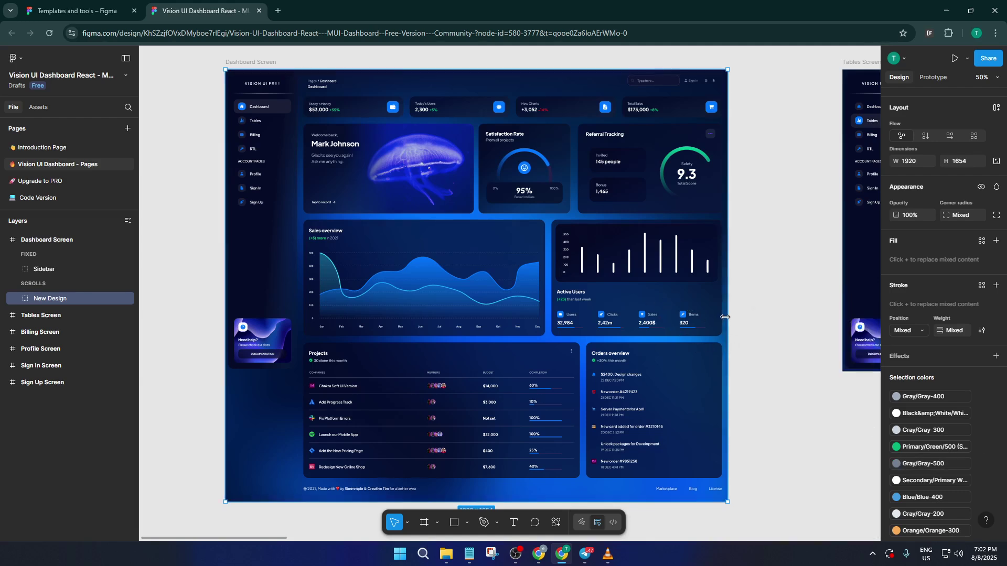
click(769, 318)
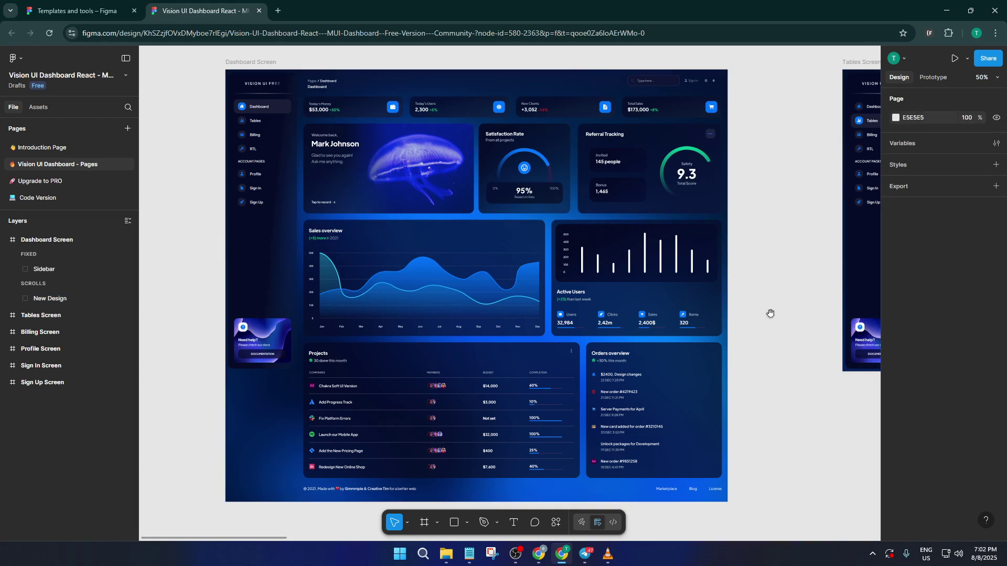
Look over the Tables Screen, return, and select the Dashboard Screen's New Design group
drag(769, 312, 495, 312)
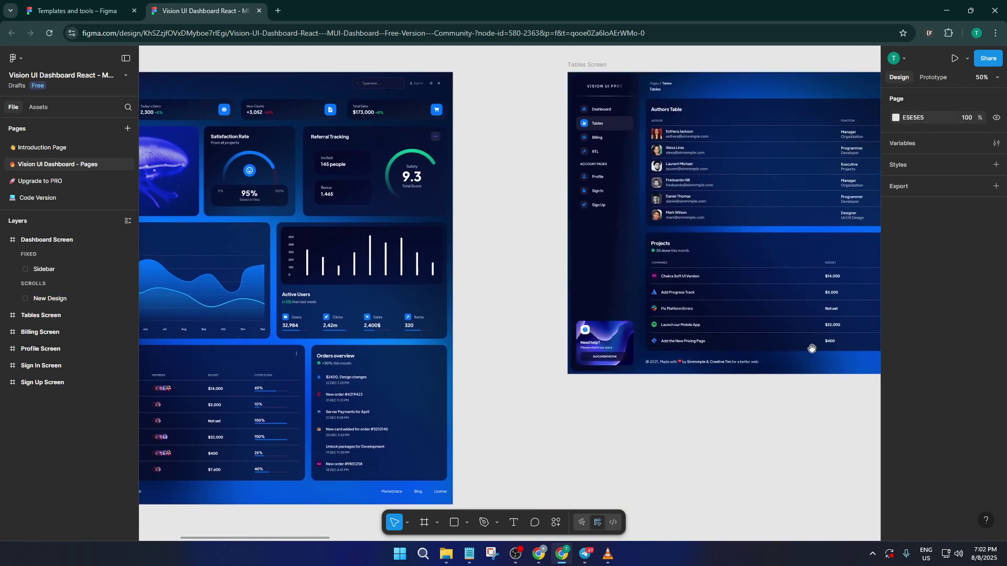
drag(812, 348, 568, 356)
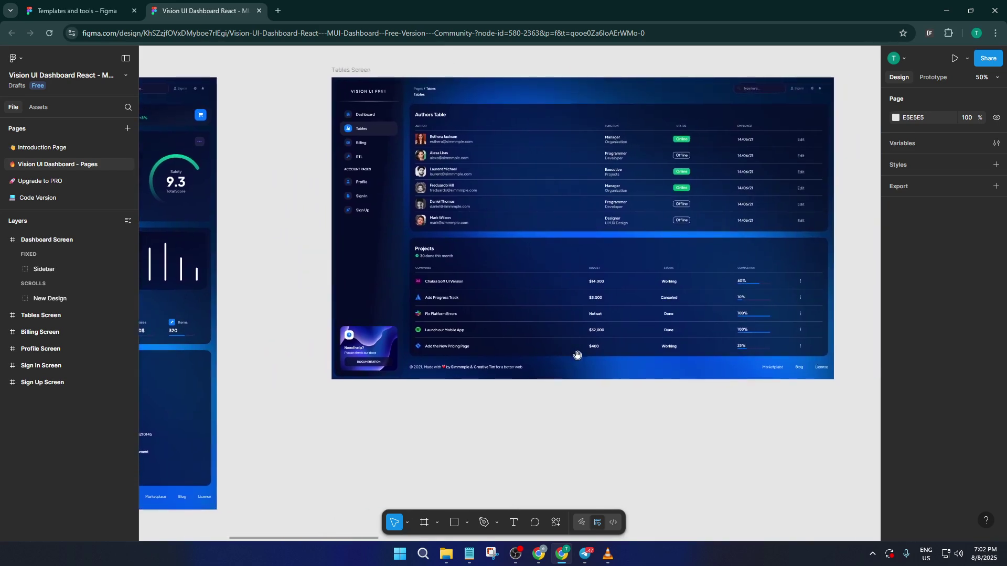
drag(437, 353, 683, 349)
drag(576, 348, 715, 345)
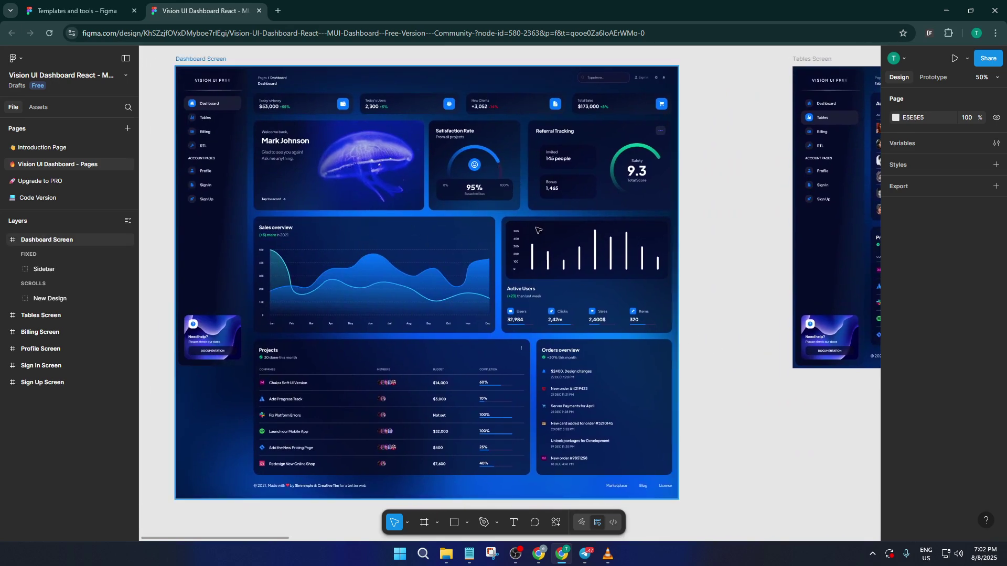
click(445, 187)
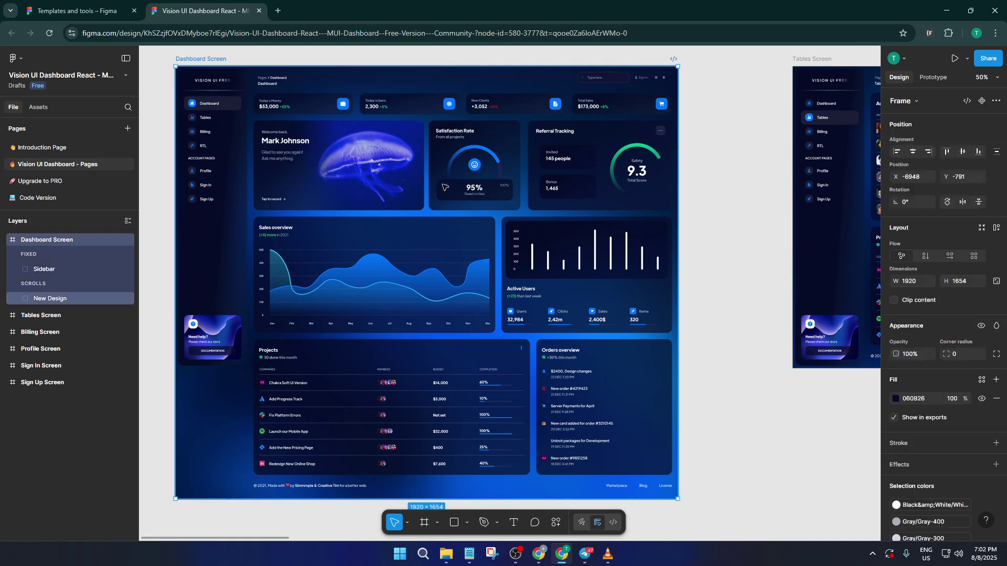
click(413, 177)
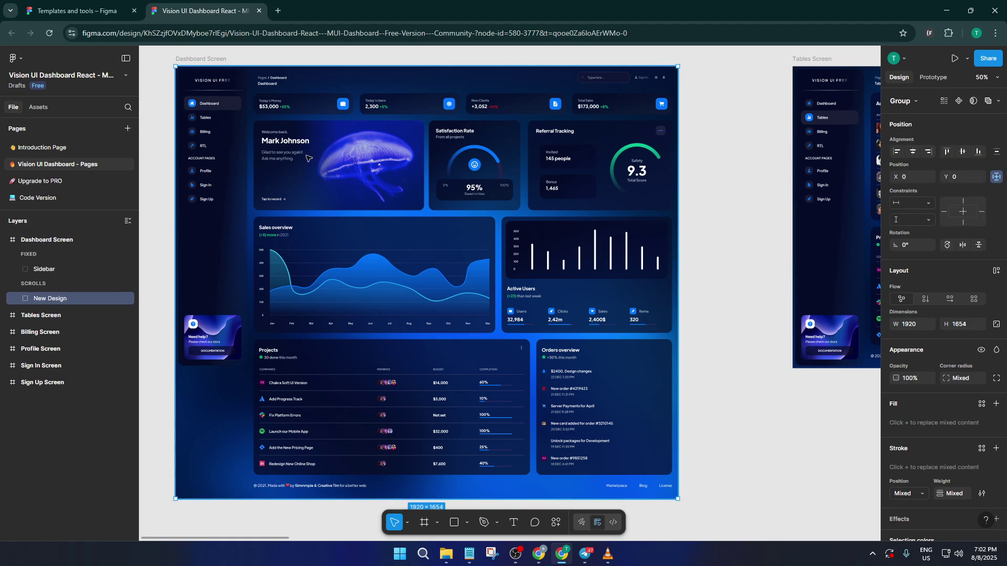
Select the First Card jellyfish panel and move it up from Y 207 to 202
click(360, 157)
click(361, 157)
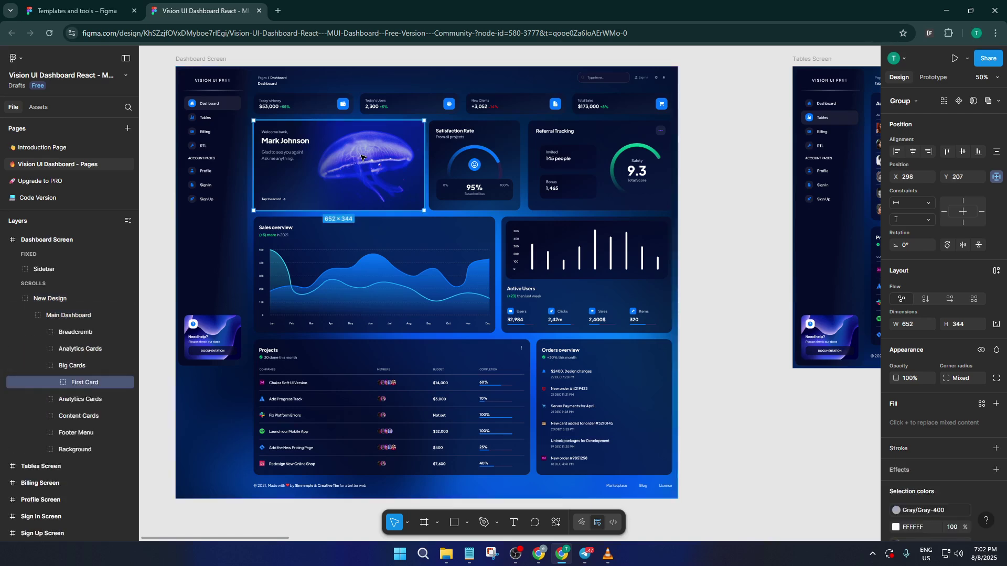
drag(370, 151, 371, 149)
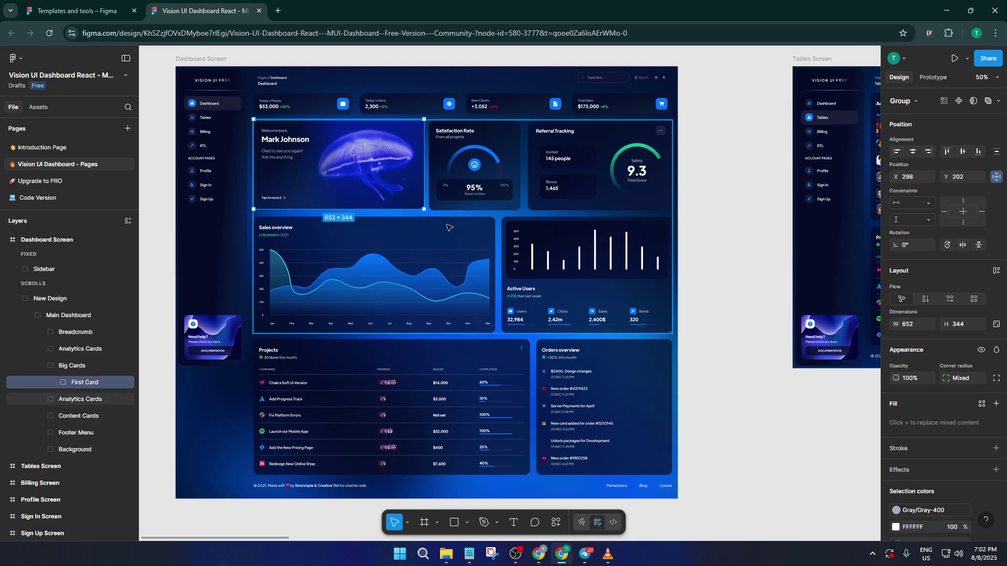